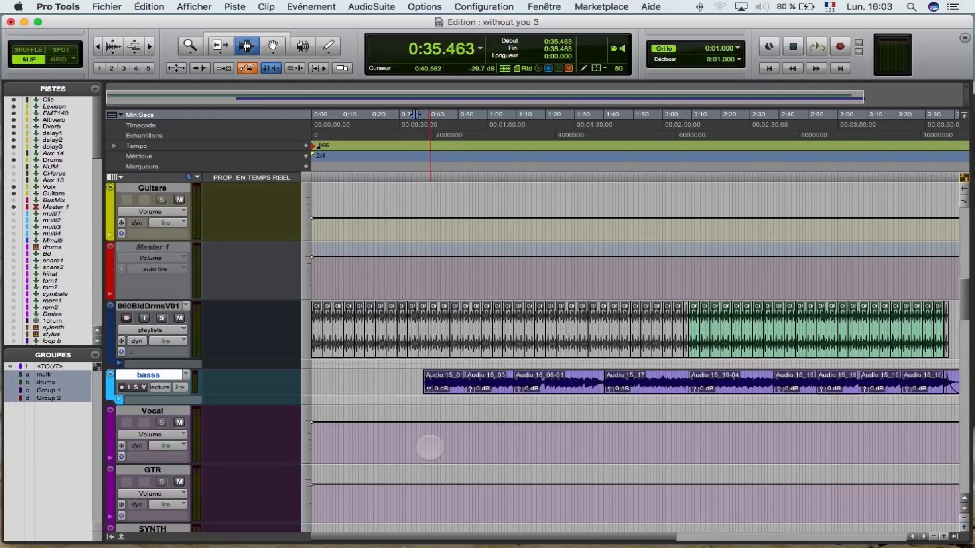
key("space")
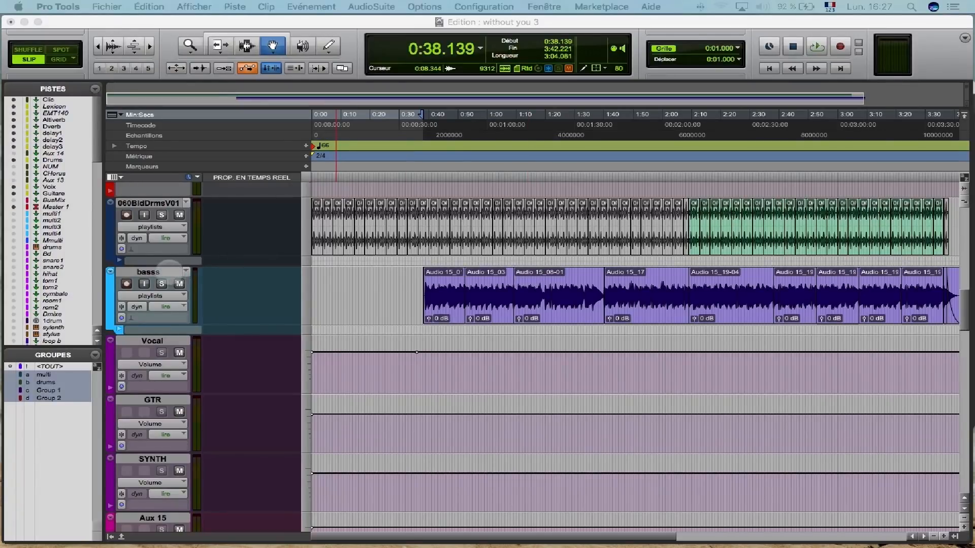
Duplicate the basss track to make 2 copies of it
left_click(169, 271)
right_click(169, 272)
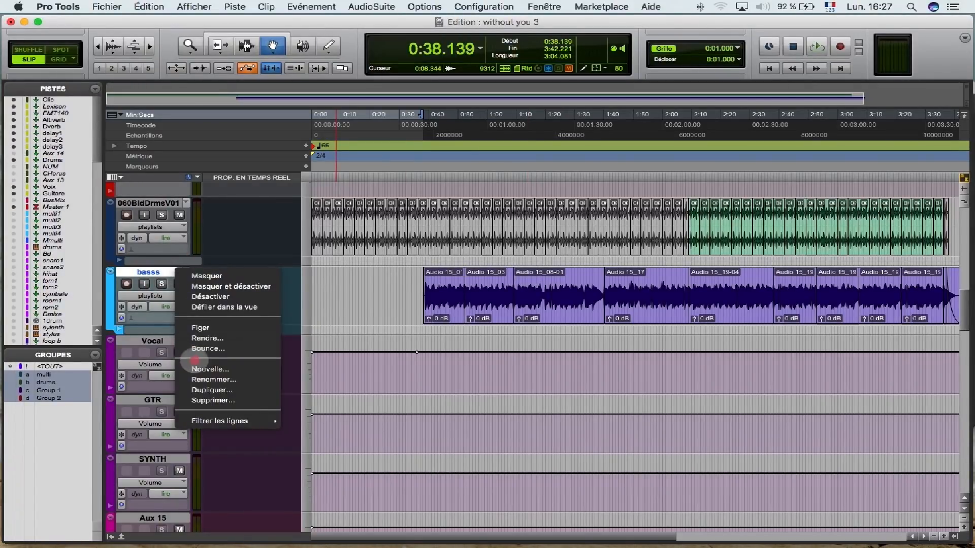
left_click(214, 390)
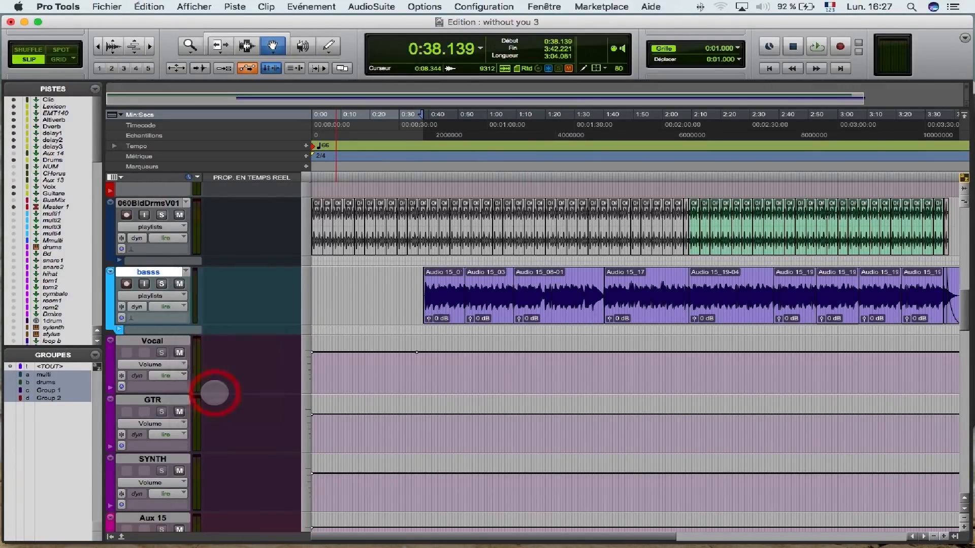
type("2")
key("Return")
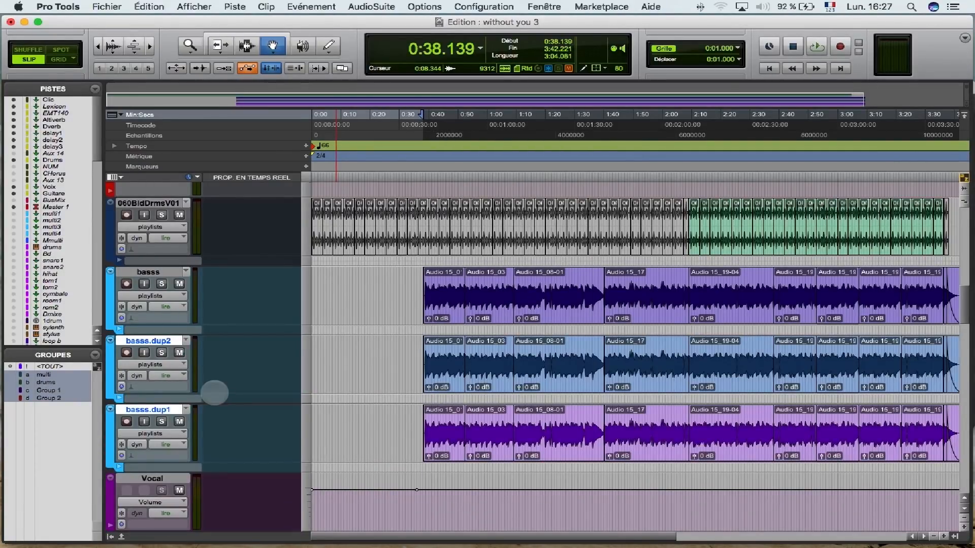
Create one new stereo audio track below the duplicated bass tracks
key("shift+super+n")
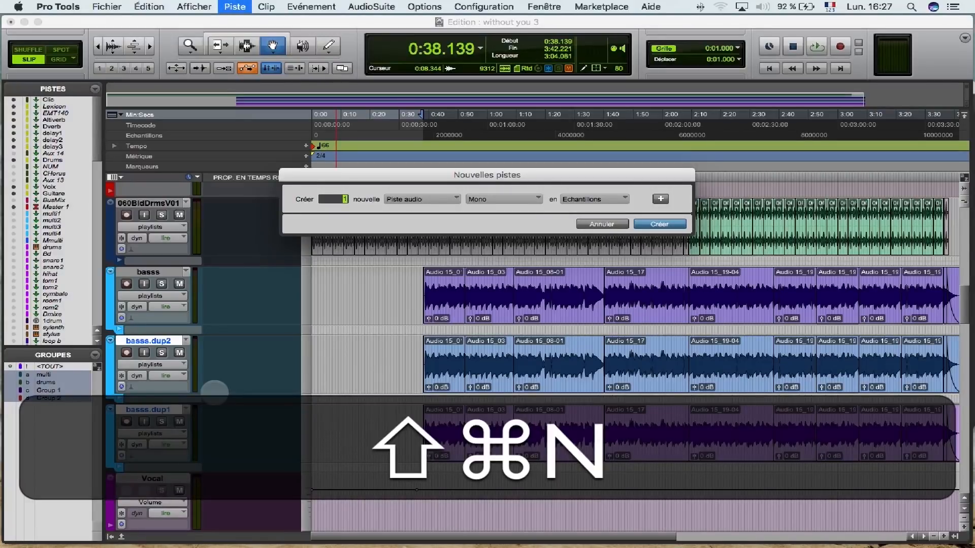
left_click(495, 199)
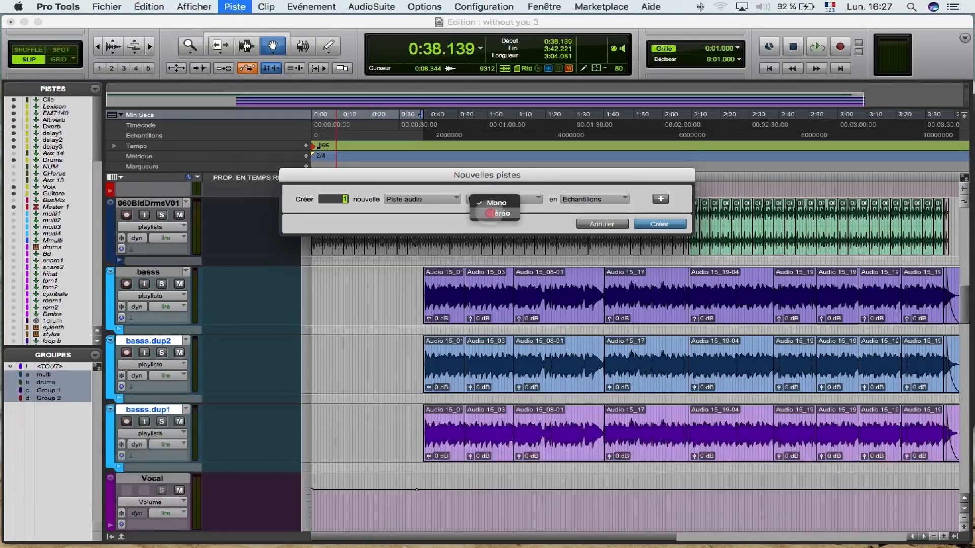
left_click(486, 211)
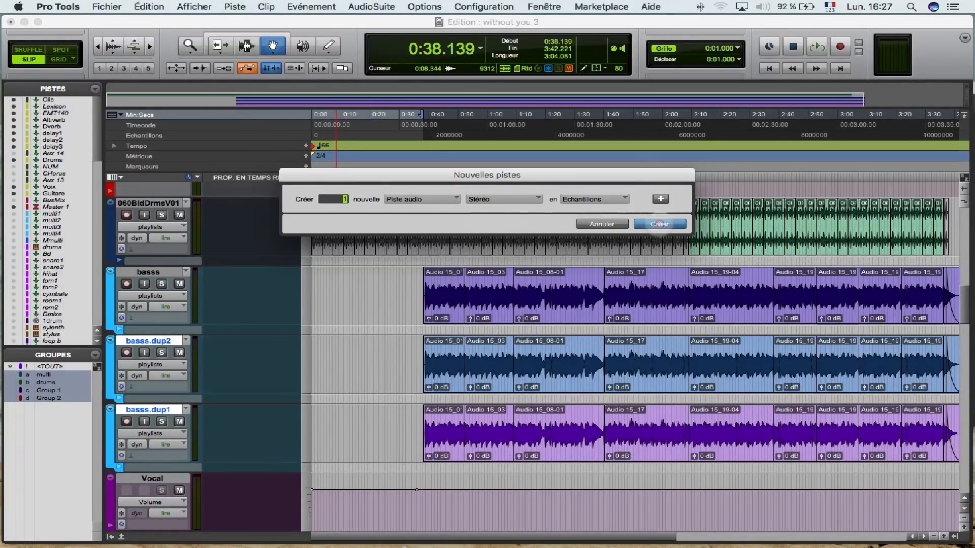
left_click(659, 223)
Select all the clips on both duplicated bass tracks and move them down onto the new stereo track
left_click(442, 364)
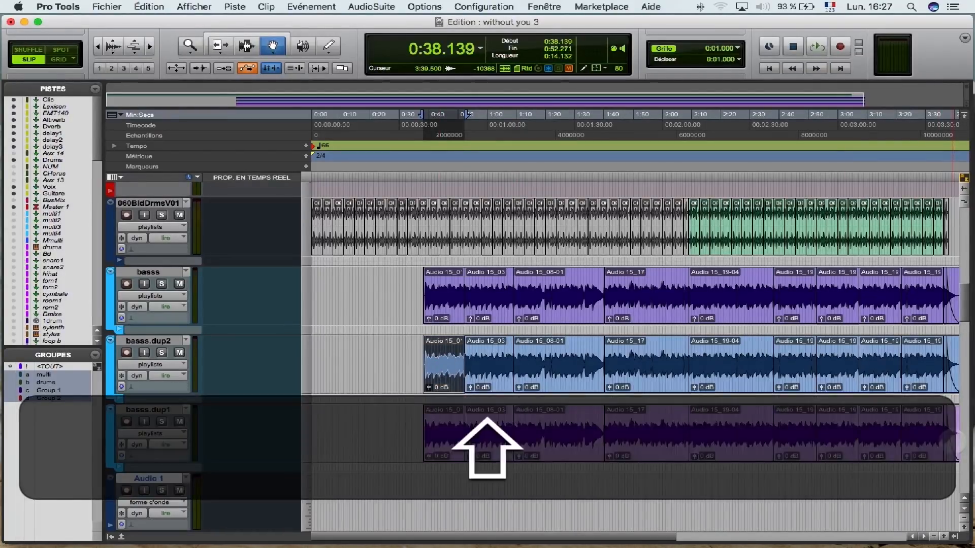
left_click(950, 442, "shift")
left_click_drag(449, 434, 447, 487)
Delete the two emptied duplicate tracks, basss.dup1 and basss.dup2
right_click(135, 409)
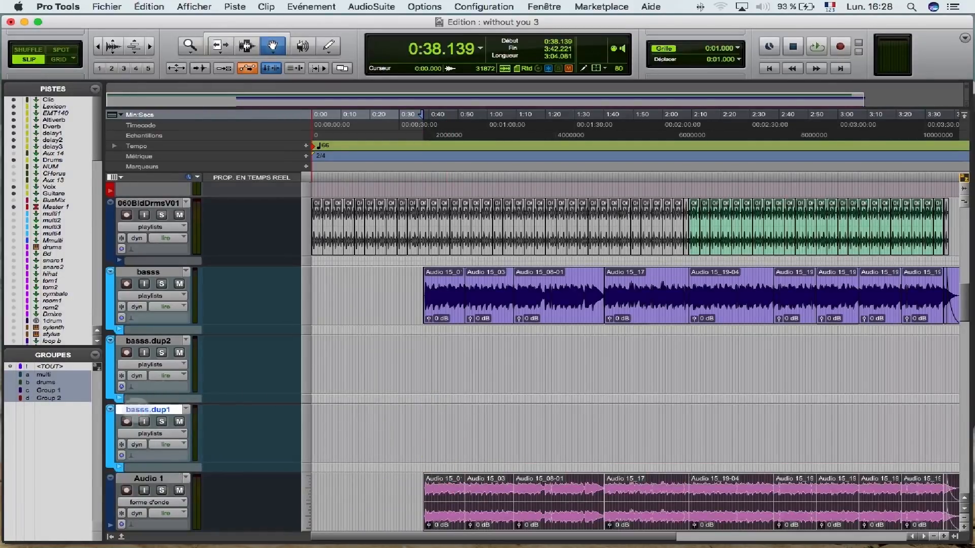
mouse_move(162, 538)
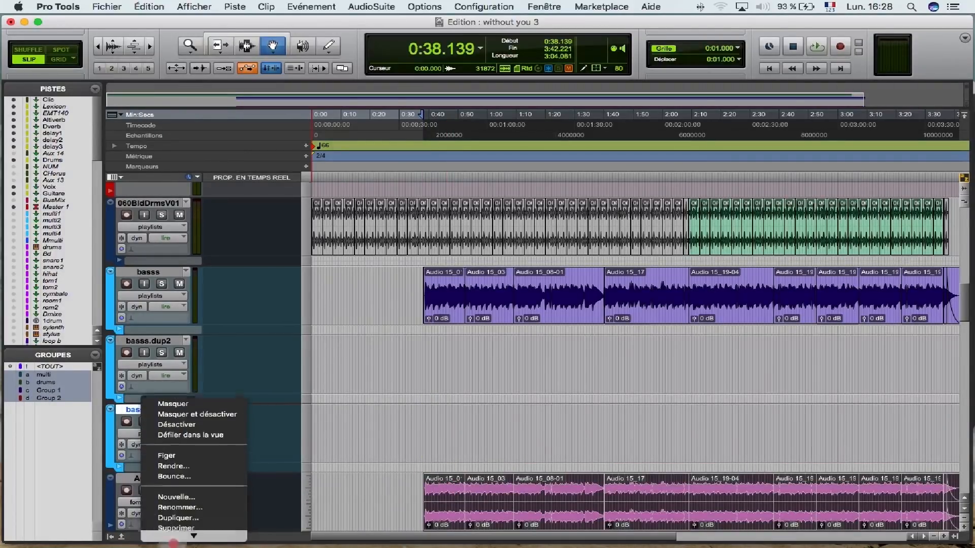
left_click(168, 514)
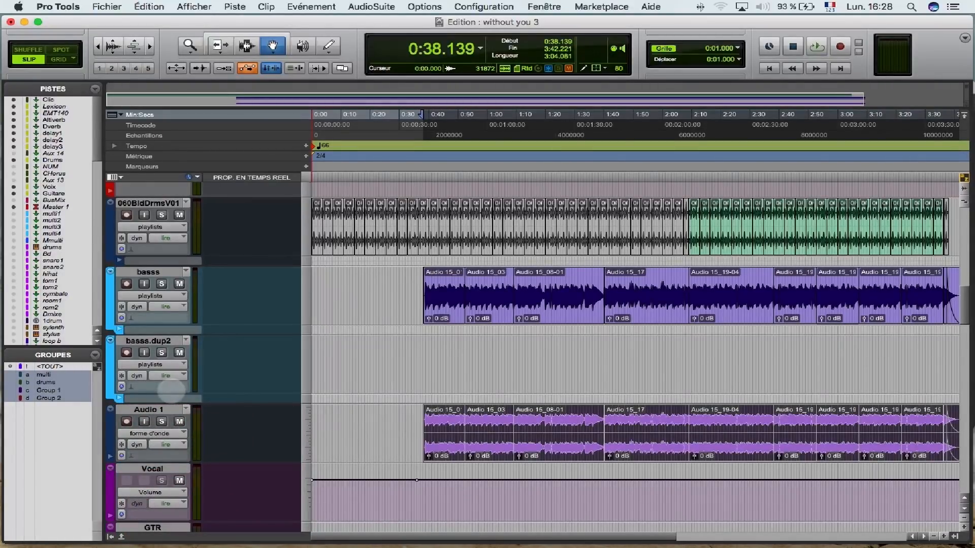
right_click(167, 341)
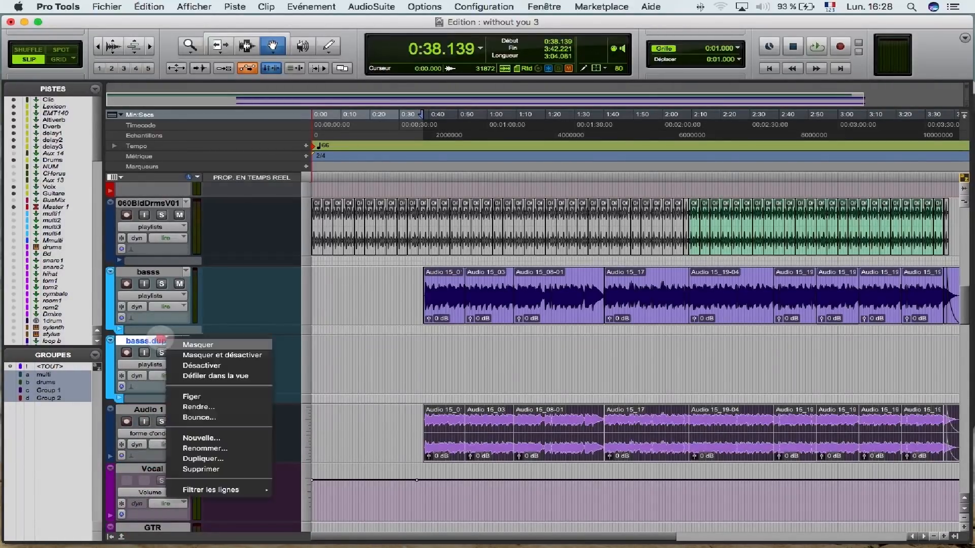
left_click(212, 463)
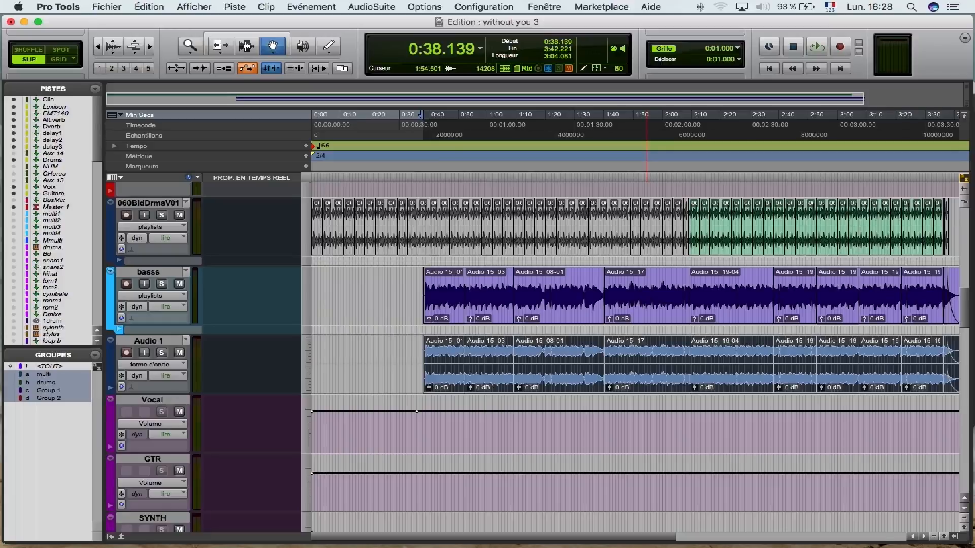
Show the Mix window and route the output of Audio 1 to LINE 7-8 (1) stereo
key("super+equal")
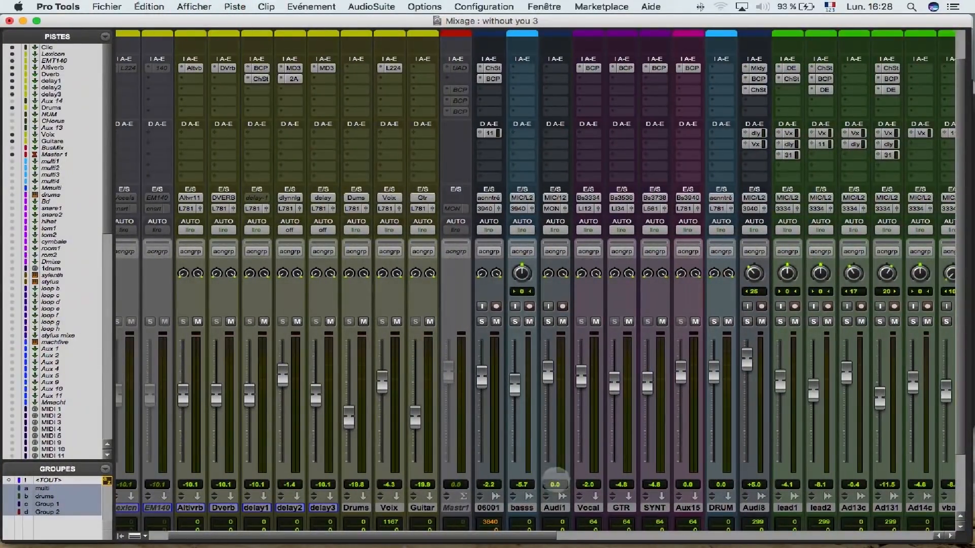
left_click(556, 209)
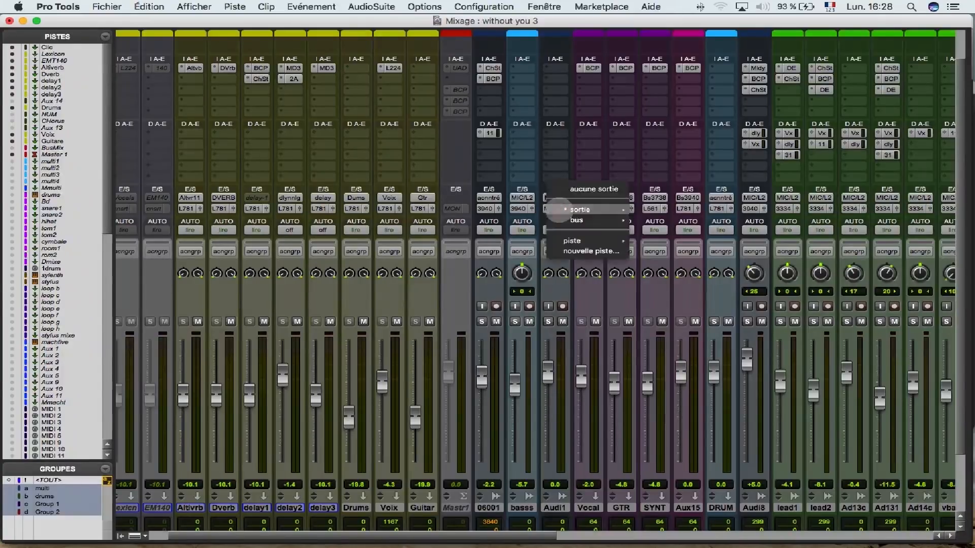
mouse_move(561, 209)
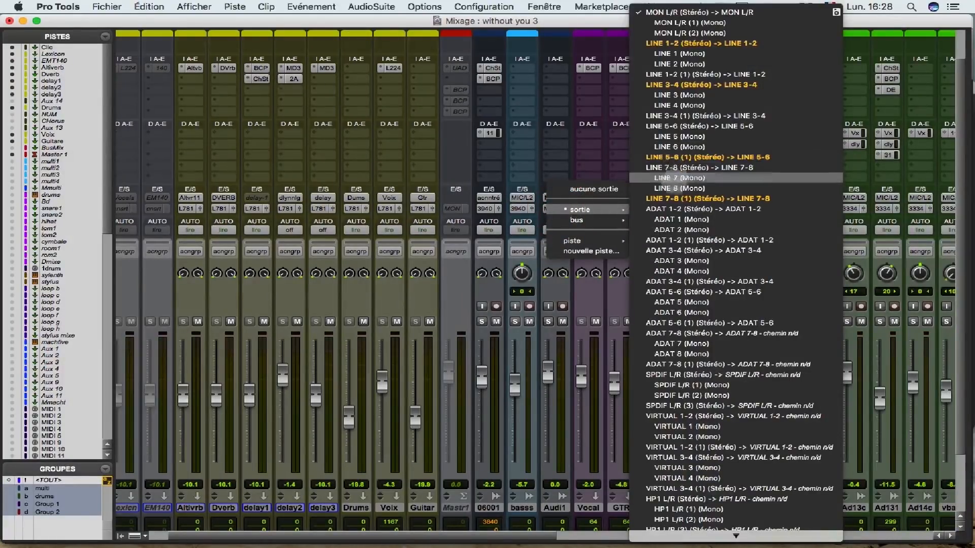
left_click(678, 198)
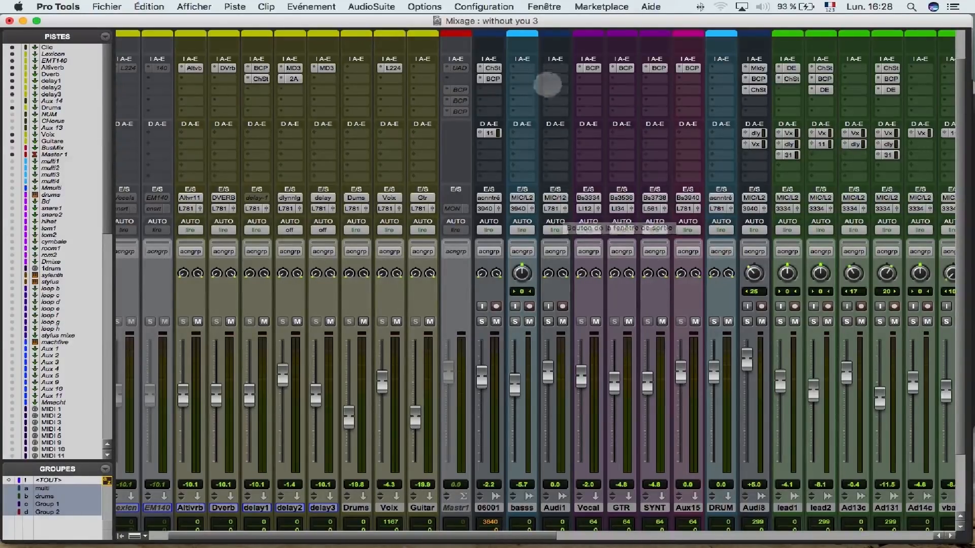
Insert the multichannel EQ3 7-Band plug-in in the first insert slot of Audio 1
left_click(552, 69)
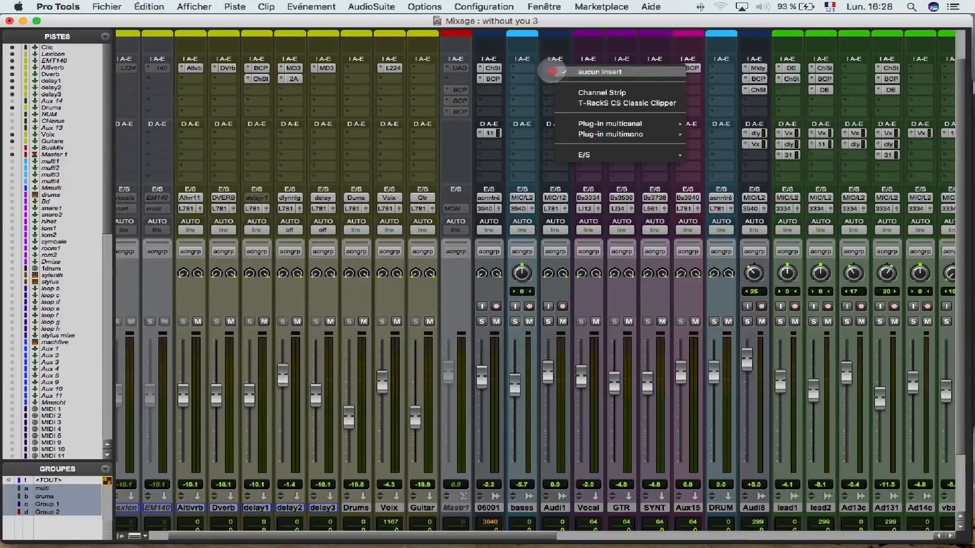
mouse_move(615, 124)
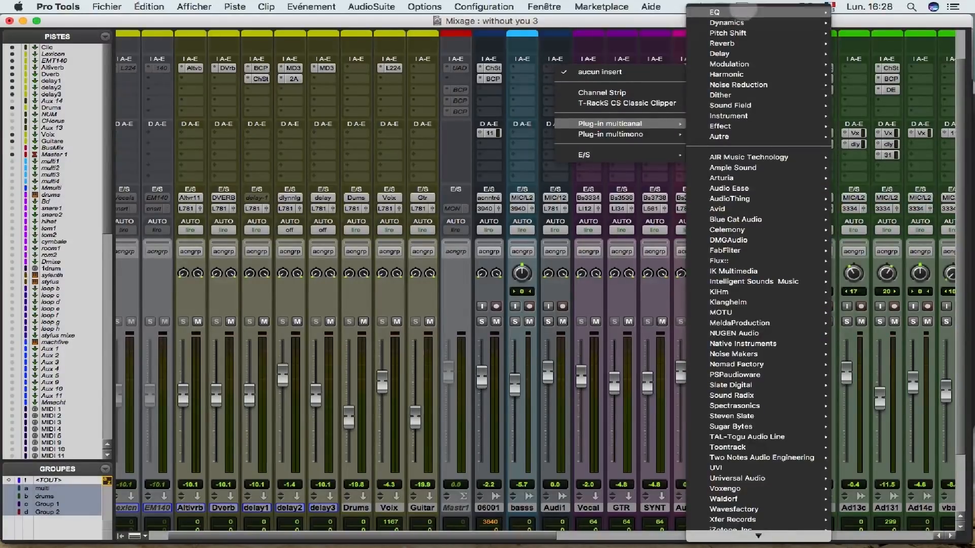
mouse_move(742, 10)
left_click(597, 53)
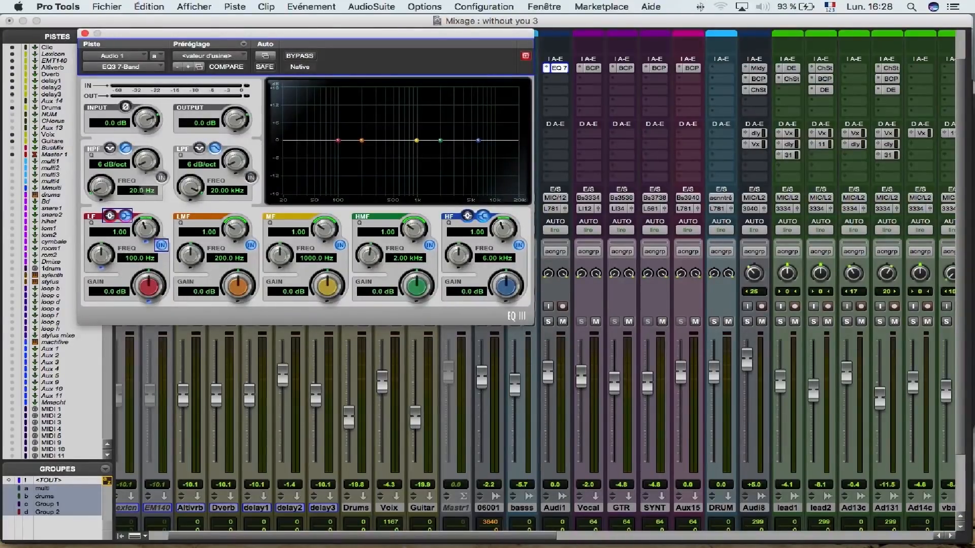
Enable the EQ's high-pass filter on Audio 1 and set its slope to 18 dB/oct
left_click(161, 177)
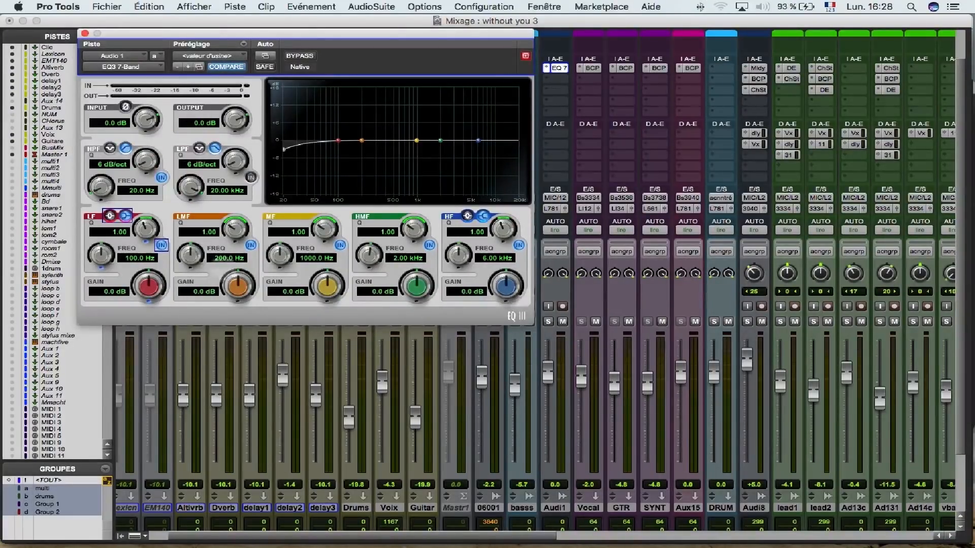
left_click(98, 190)
mouse_move(145, 162)
left_mouse_down()
mouse_move(149, 133)
mouse_move(179, 126)
left_mouse_up()
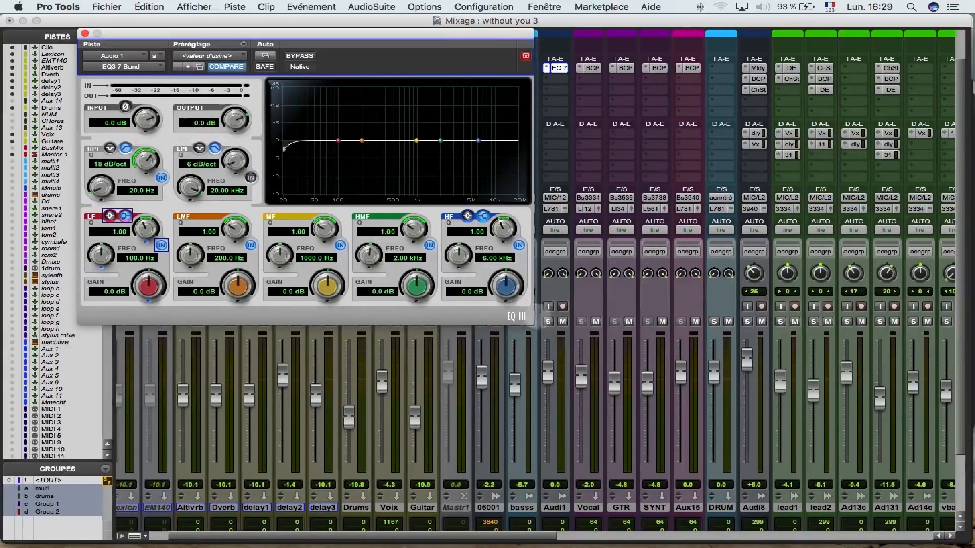
Solo Audio 1 and, during playback, raise the high-pass filter frequency to about 334 Hz
left_click(548, 321)
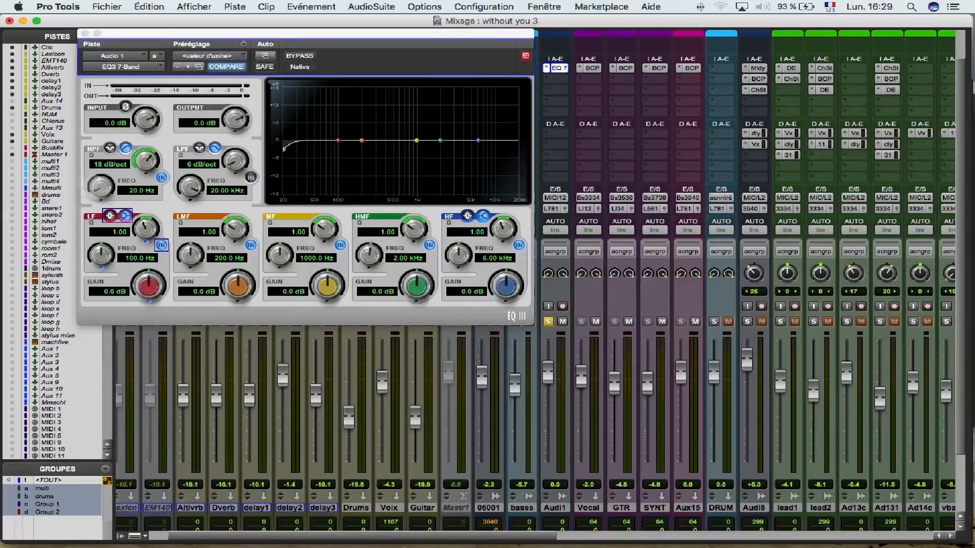
key("space")
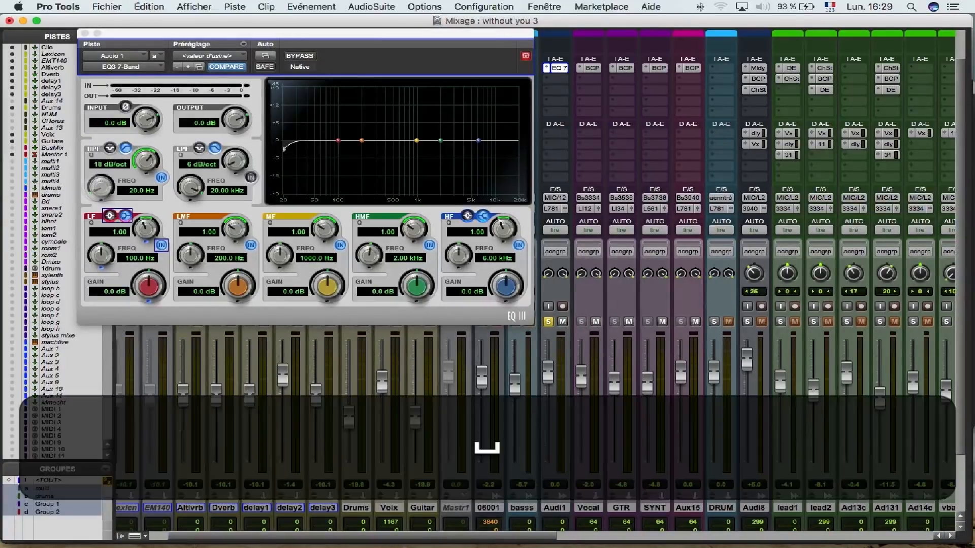
left_click_drag(101, 187, 107, 152)
Compare the soloed bass with the EQ bypassed and active, and stop playback
left_click(300, 56)
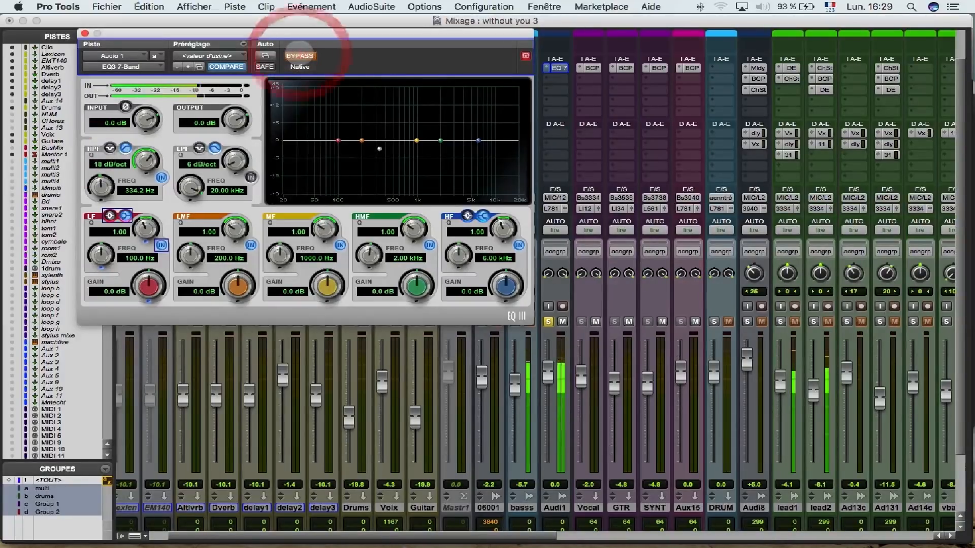
left_click(300, 55)
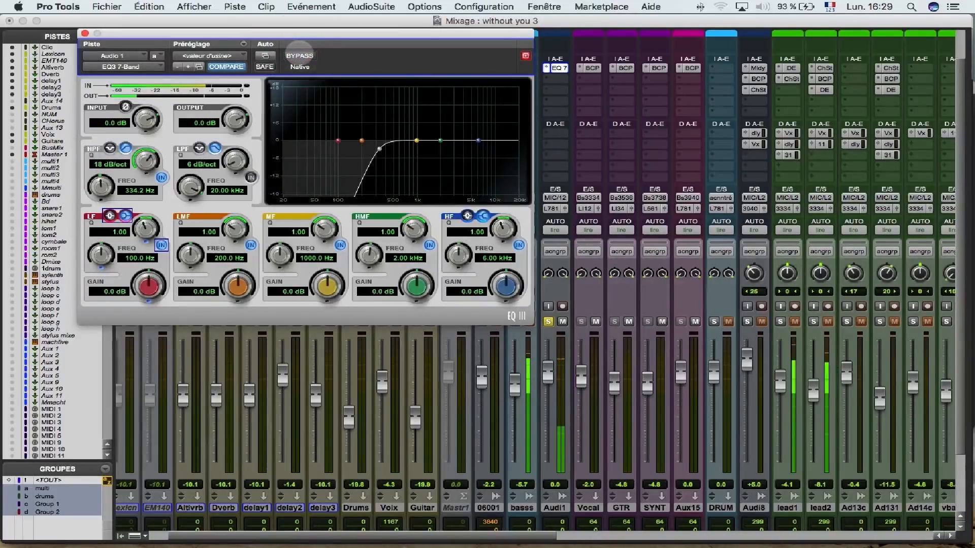
key("space")
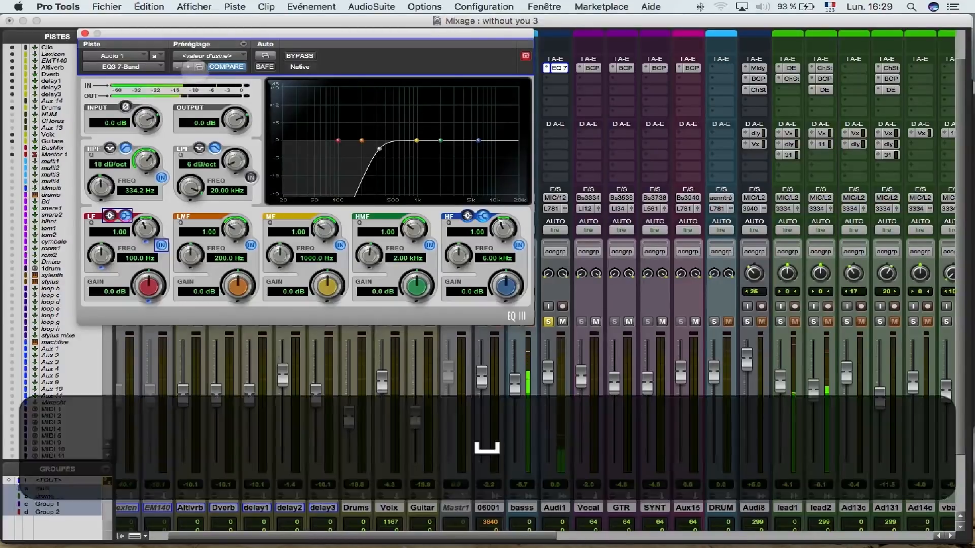
Insert the SansAmp PSA-1 plug-in after the EQ on Audio 1 and bring its window fully into view
left_click_drag(387, 32, 284, 17)
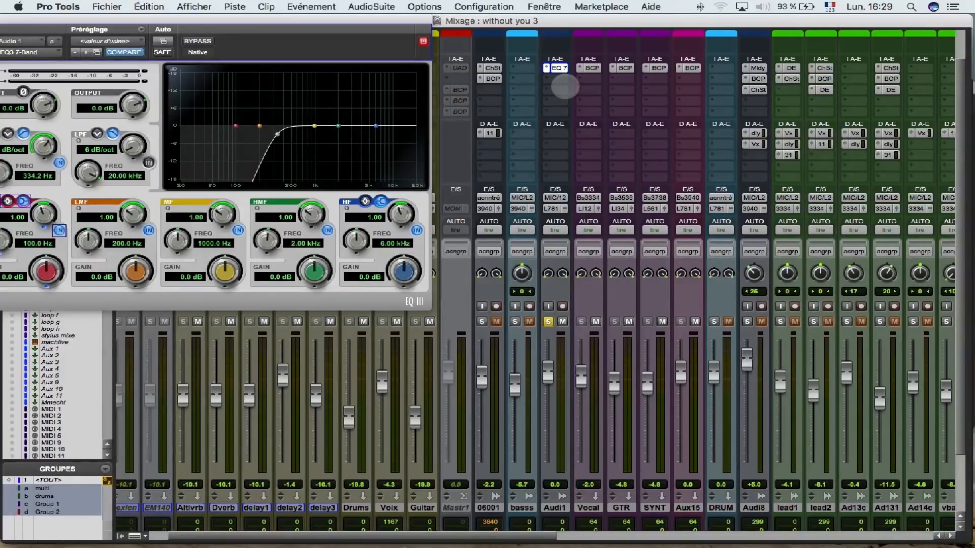
left_click(561, 84)
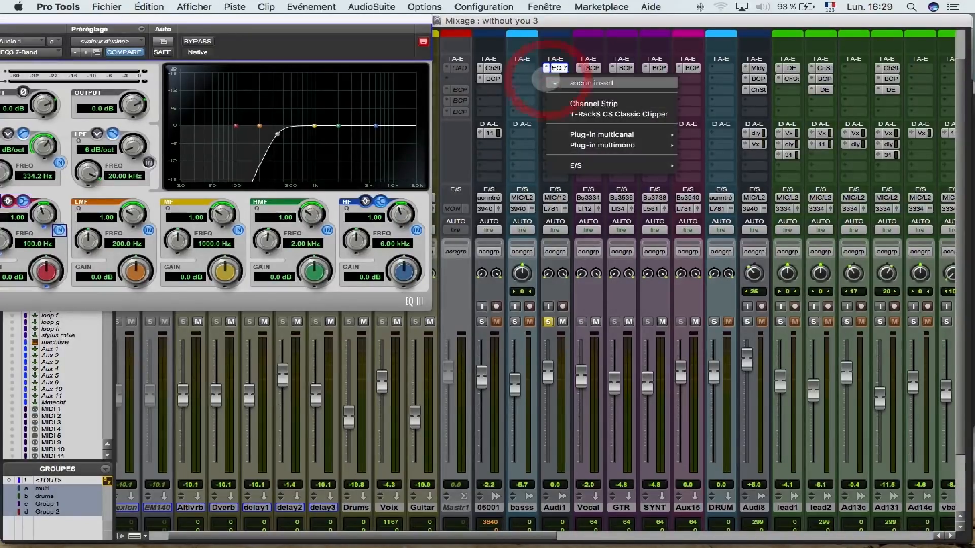
left_click(609, 472)
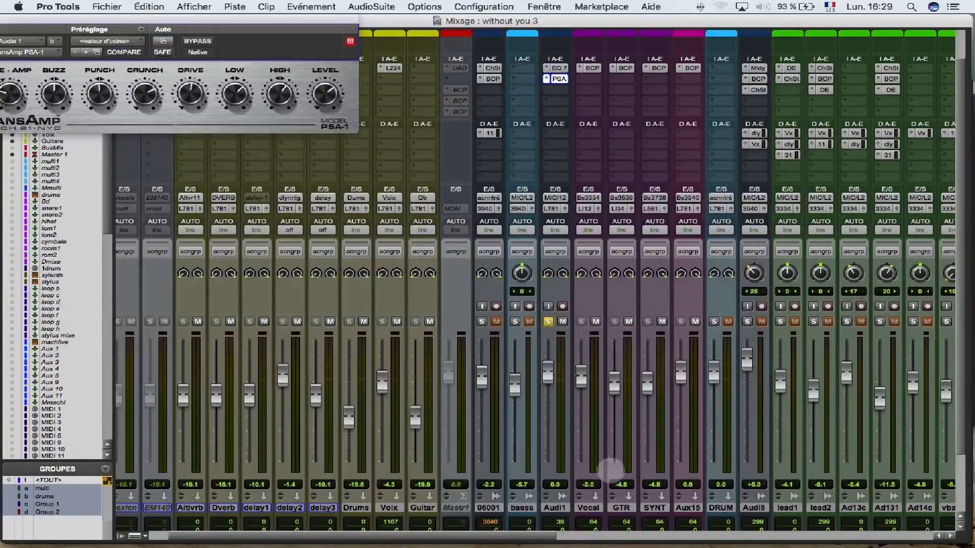
left_click_drag(167, 18, 244, 18)
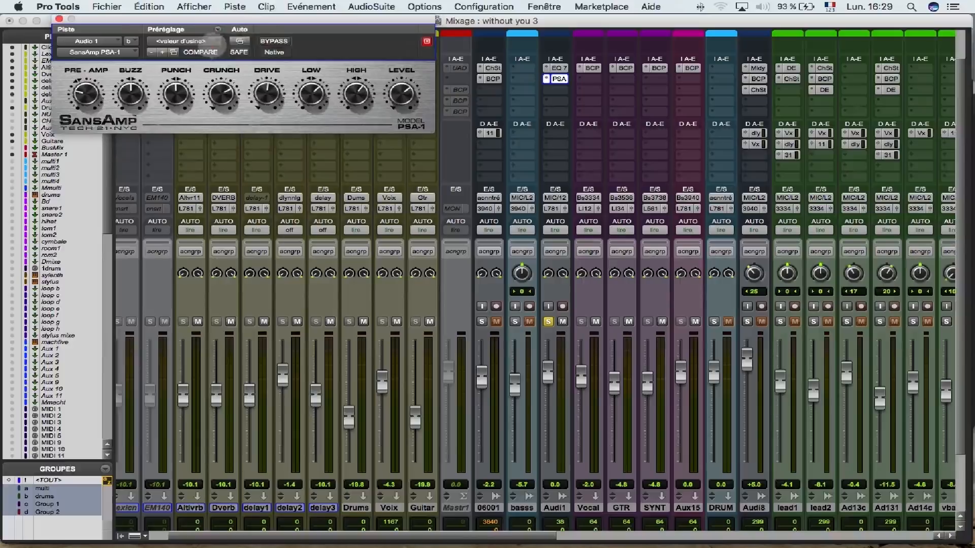
Load the Crunchy Bass preset from the SansAmp's Bass presets and play back the soloed track to hear it
left_click(214, 42)
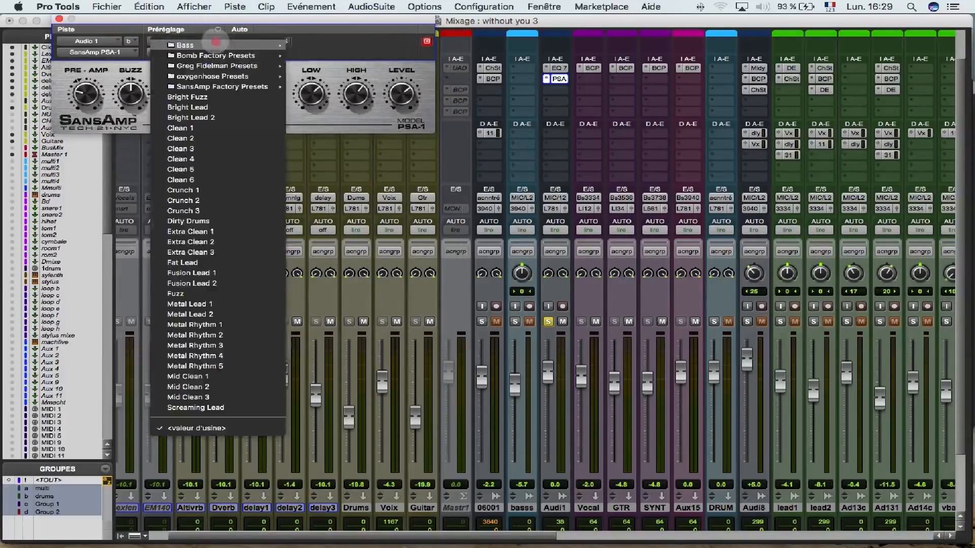
left_click(330, 45)
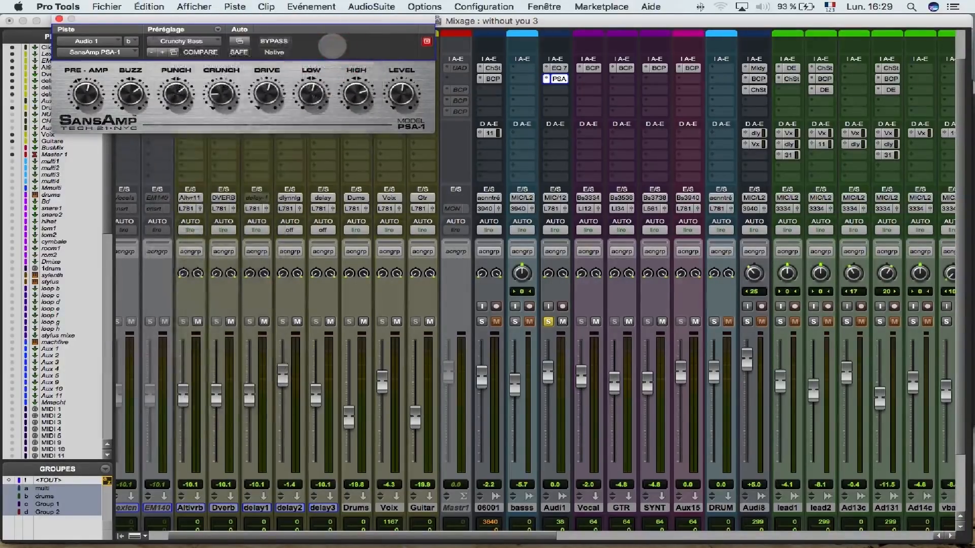
key("space")
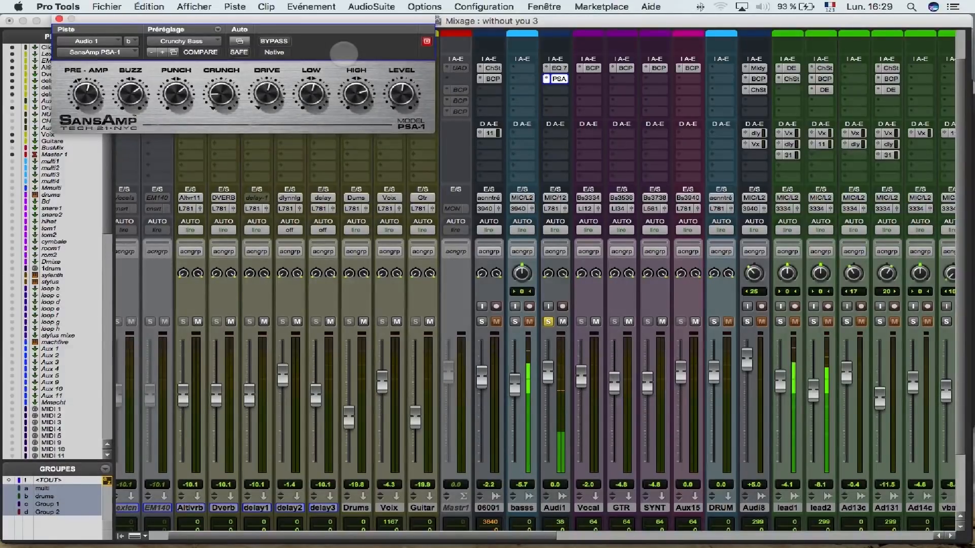
key("space")
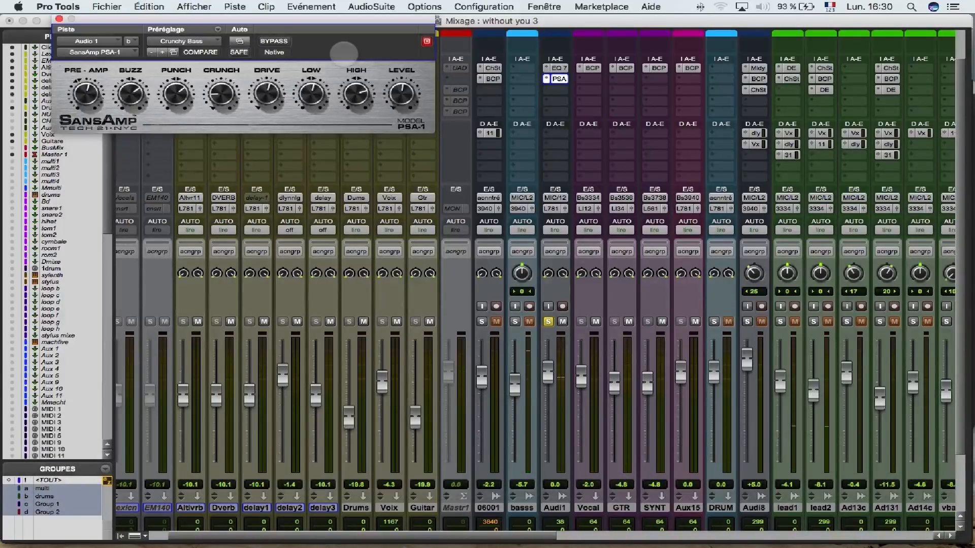
Insert the stereo AIR Chorus plug-in after the SansAmp on Audio 1
left_click(555, 90)
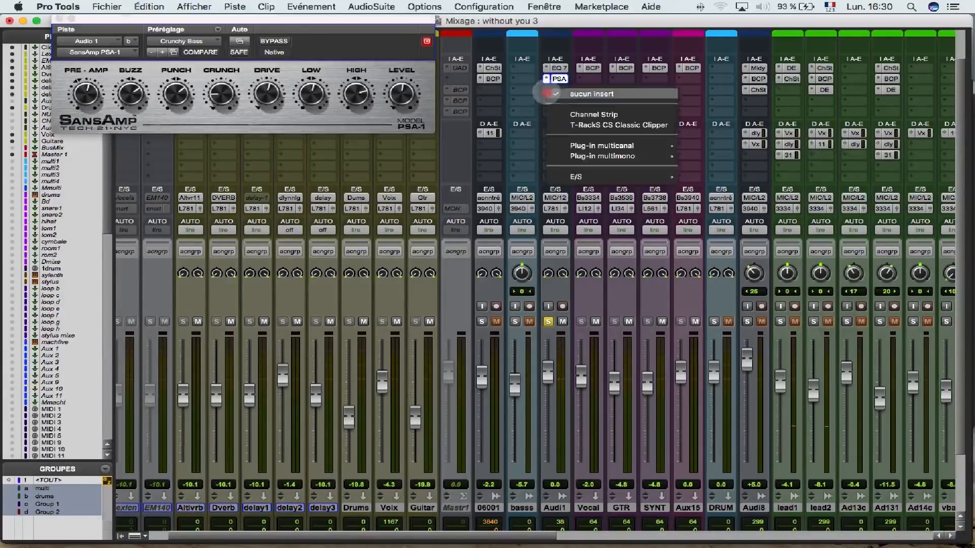
mouse_move(601, 146)
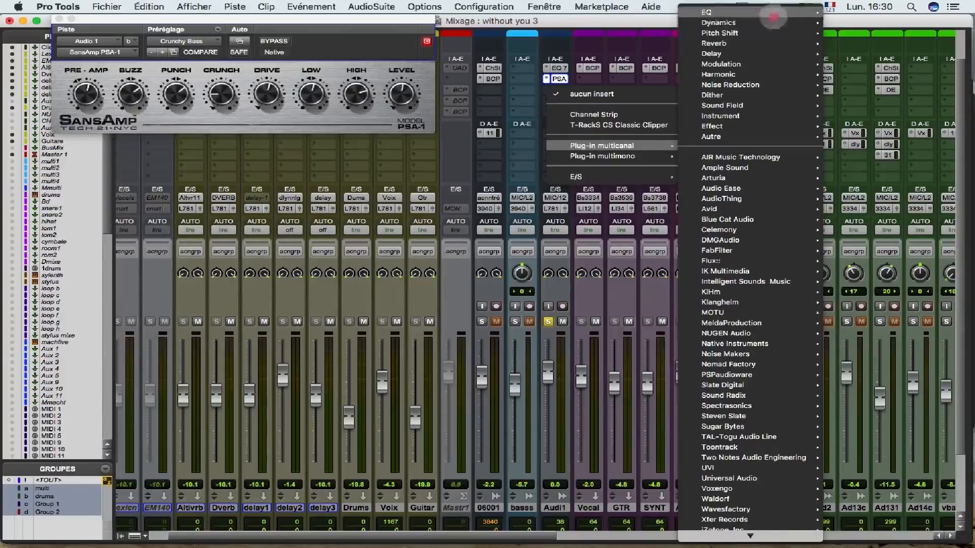
mouse_move(772, 65)
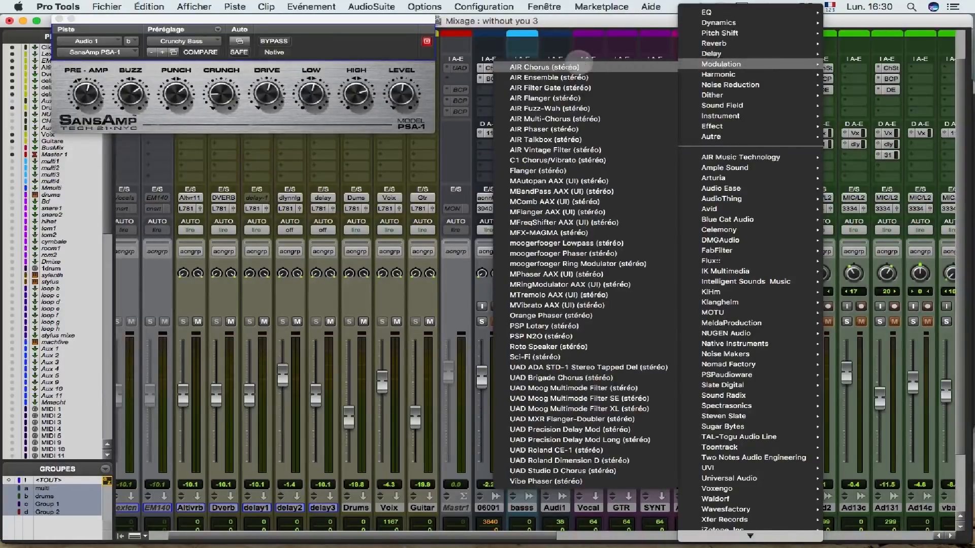
left_click(578, 65)
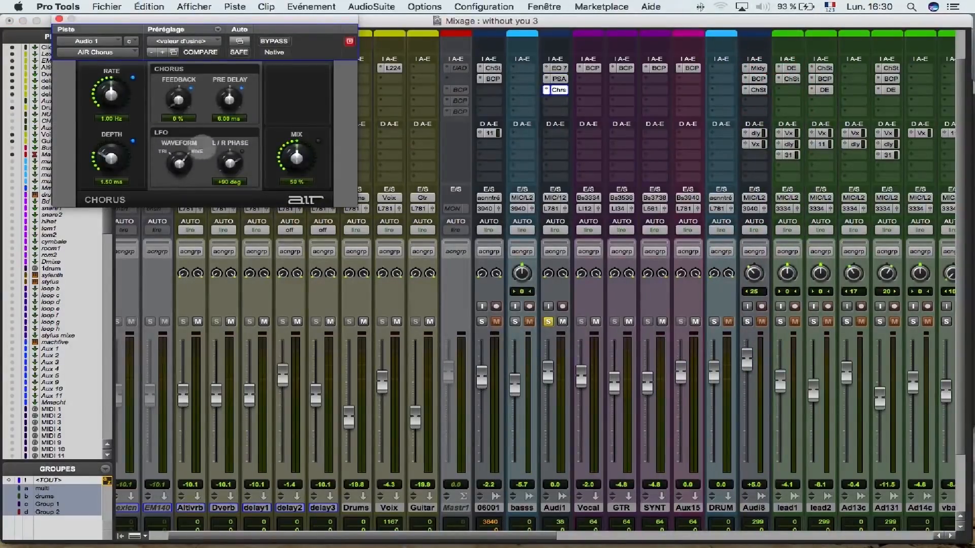
During playback, set the AIR Chorus mix to 100 % and its depth to about 3.9 ms, and stop playback
key("space")
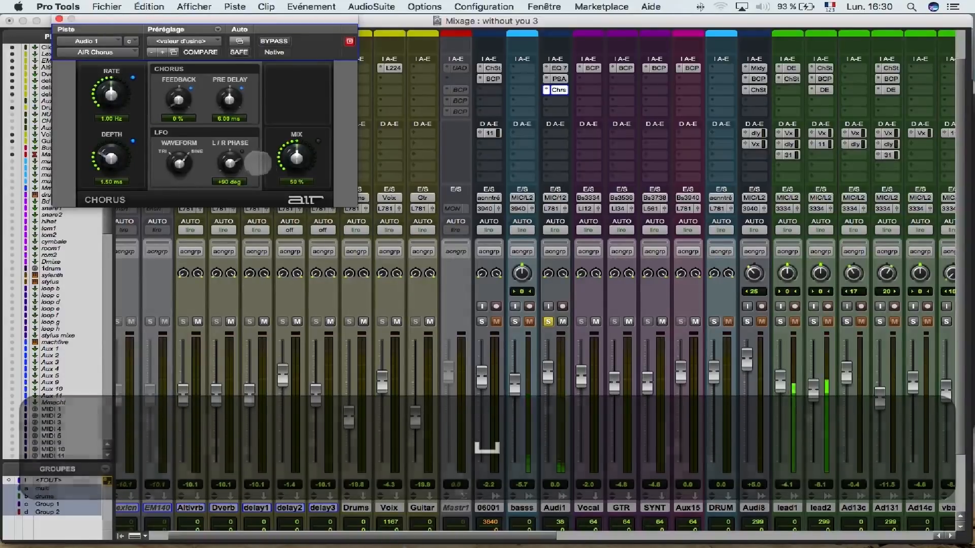
left_click_drag(283, 156, 308, 106)
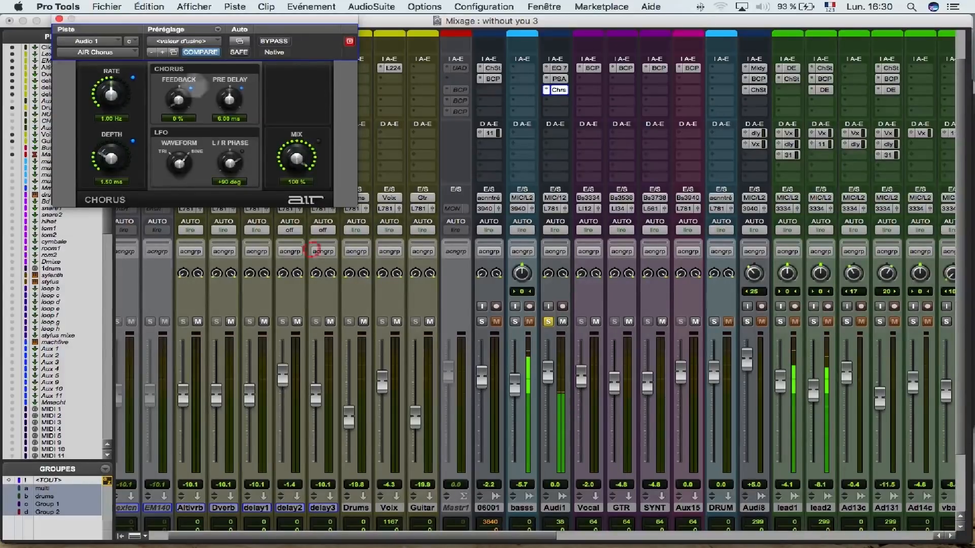
mouse_move(105, 149)
left_mouse_down()
mouse_move(111, 119)
mouse_move(108, 134)
left_mouse_up()
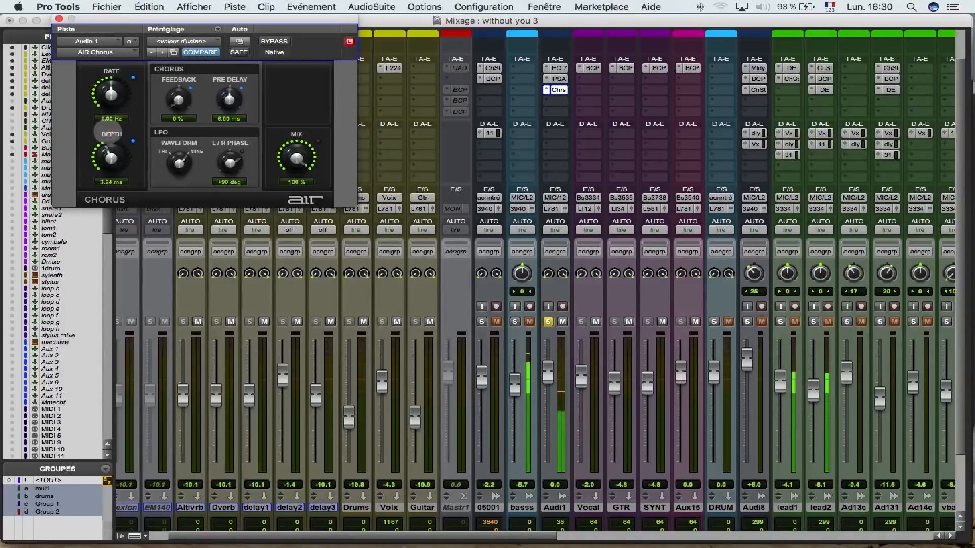
left_click(105, 133)
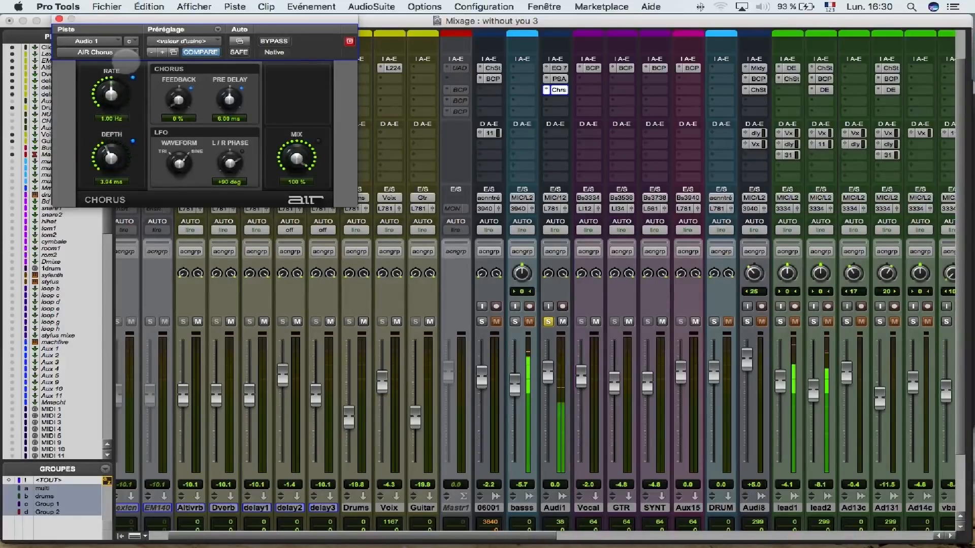
key("space")
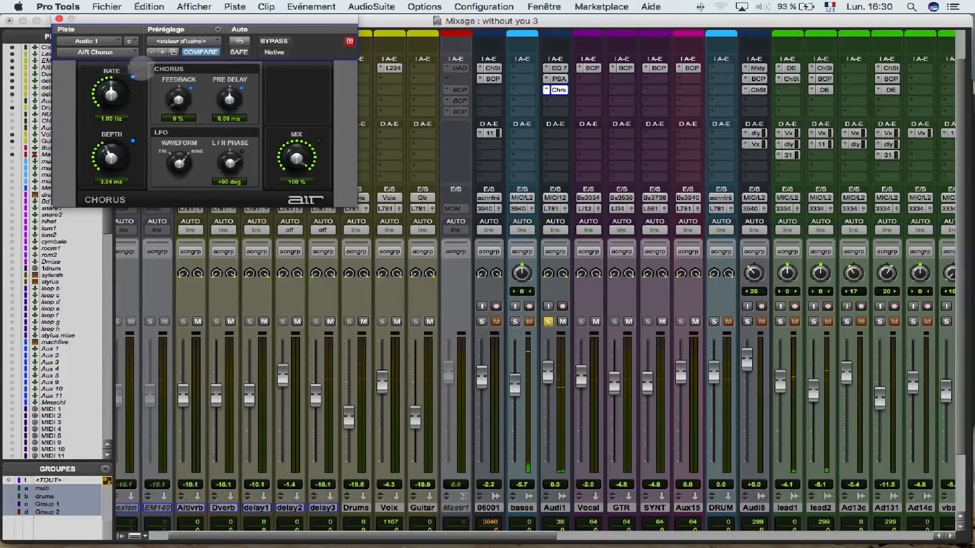
Lower Audio 1 fully, solo the original bass alongside it, and during playback blend Audio 1 in at -7.3 dB
left_click_drag(549, 378, 551, 474)
left_click(515, 321)
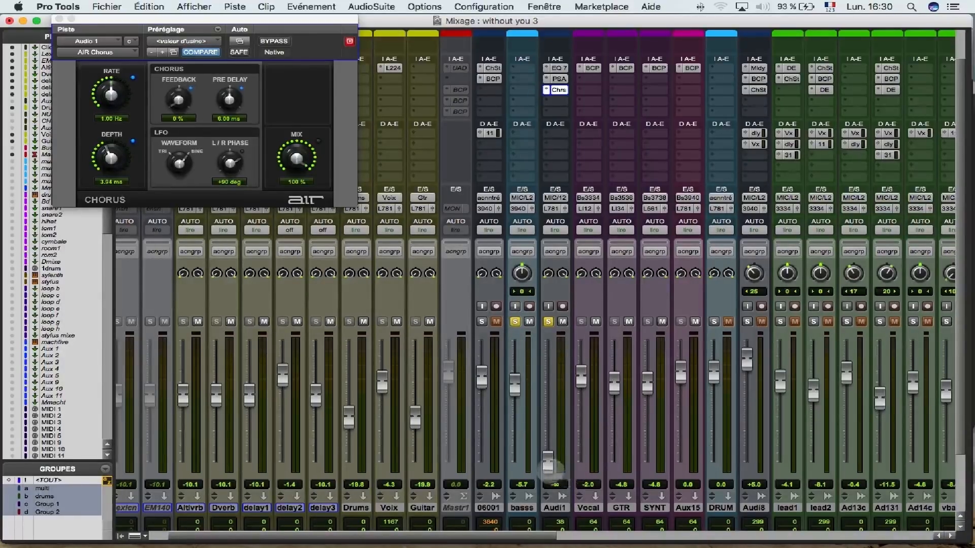
key("space")
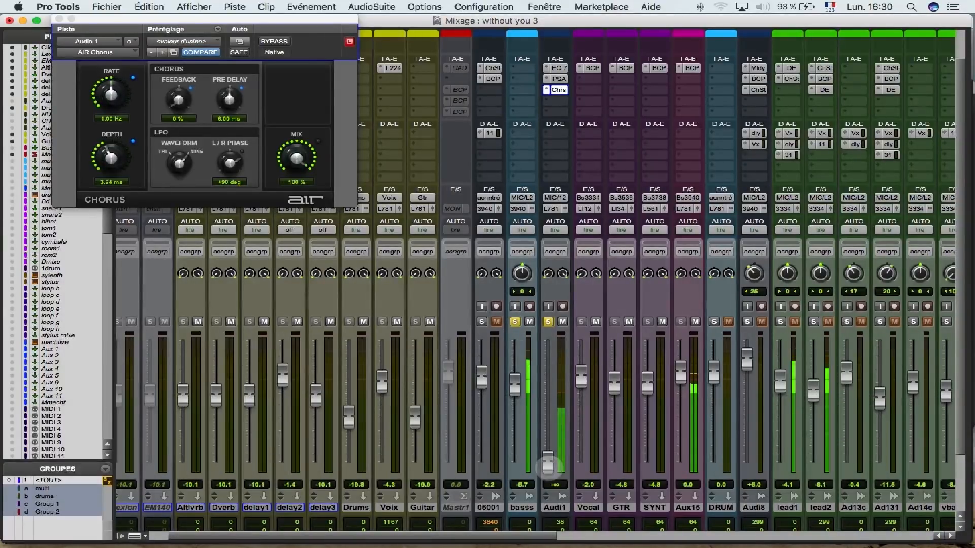
left_click_drag(547, 459, 547, 398)
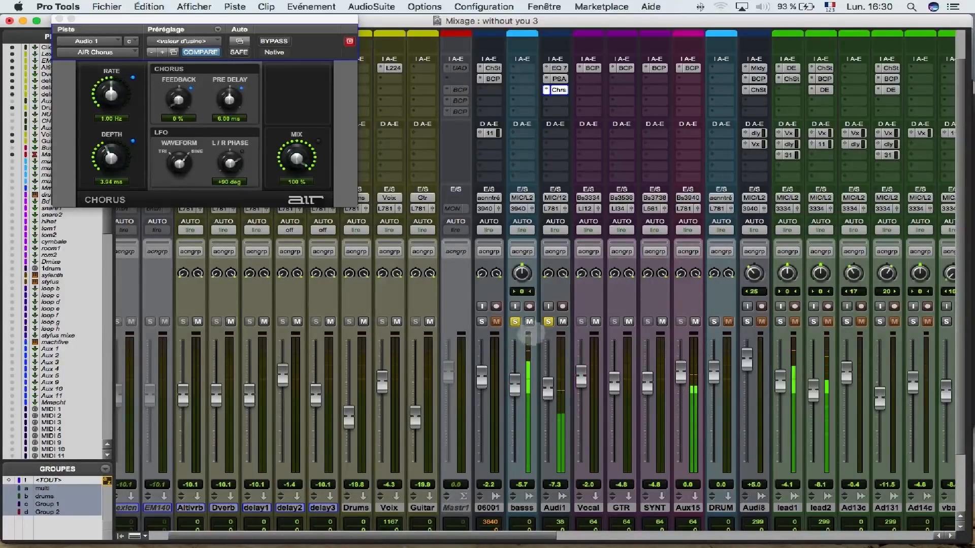
Unsolo both bass tracks and raise Audio 1 to -5.2 dB within the full mix
left_click(515, 322)
left_click(547, 322)
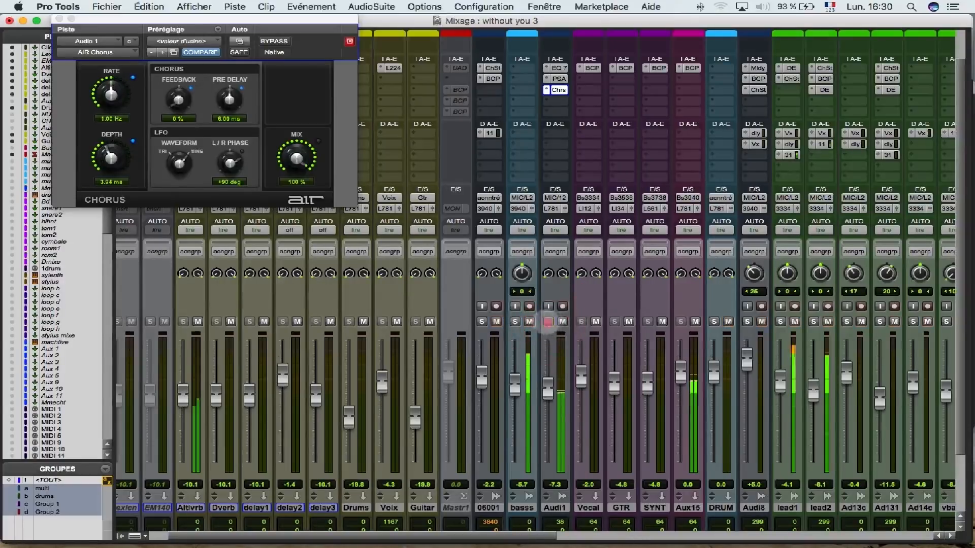
left_click_drag(548, 398, 548, 394)
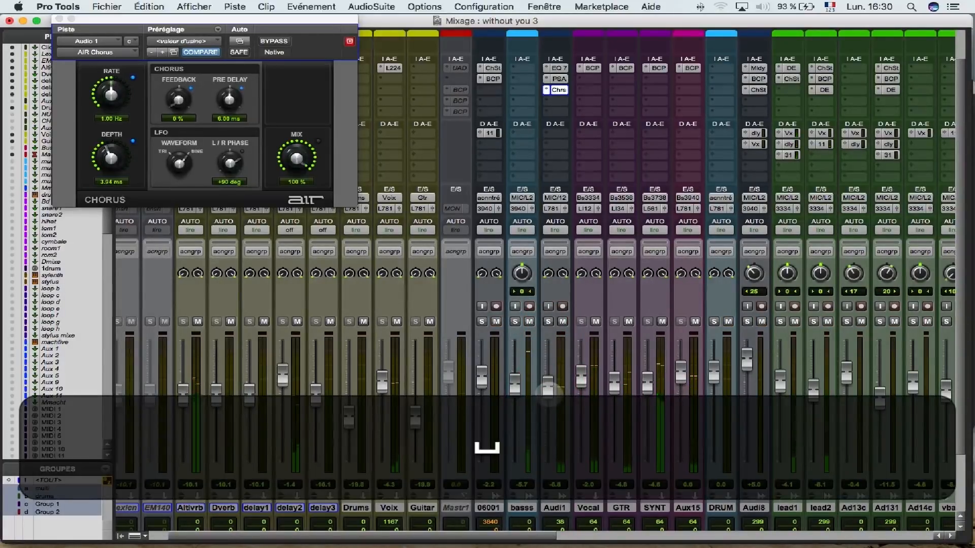
left_click_drag(548, 393, 548, 391)
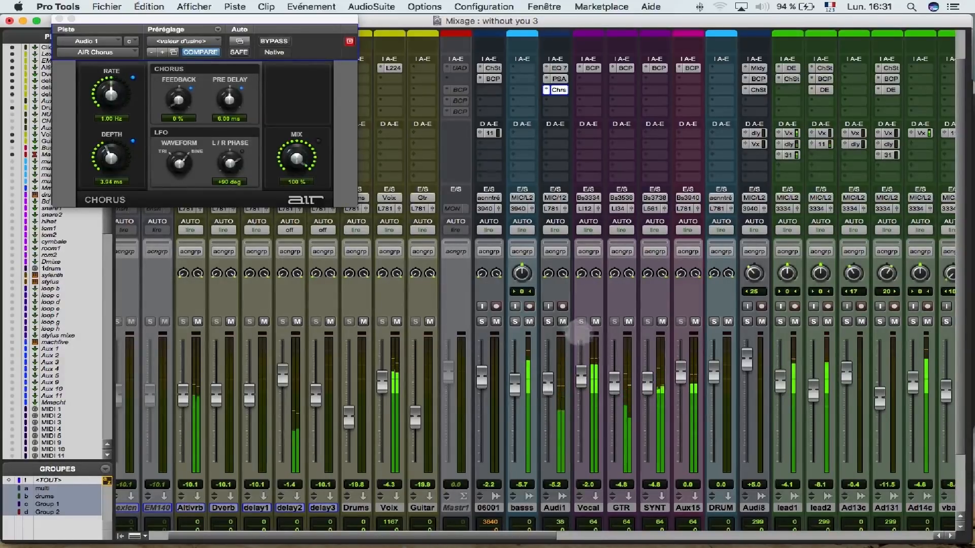
Compare the mix with Audio 1 muted and unmuted, raise its level to -3.8 dB, and stop playback
left_click(562, 322)
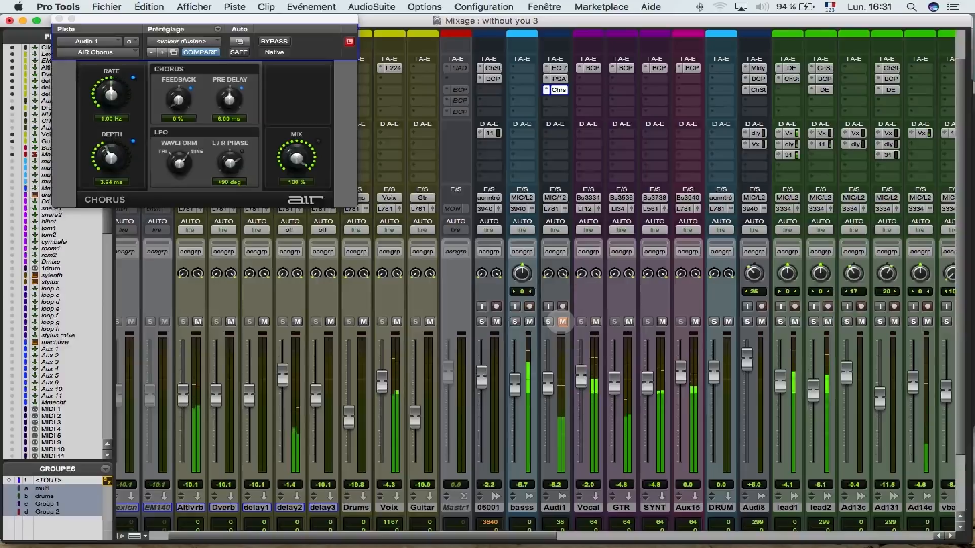
left_click(562, 321)
left_click_drag(548, 385, 548, 380)
key("space")
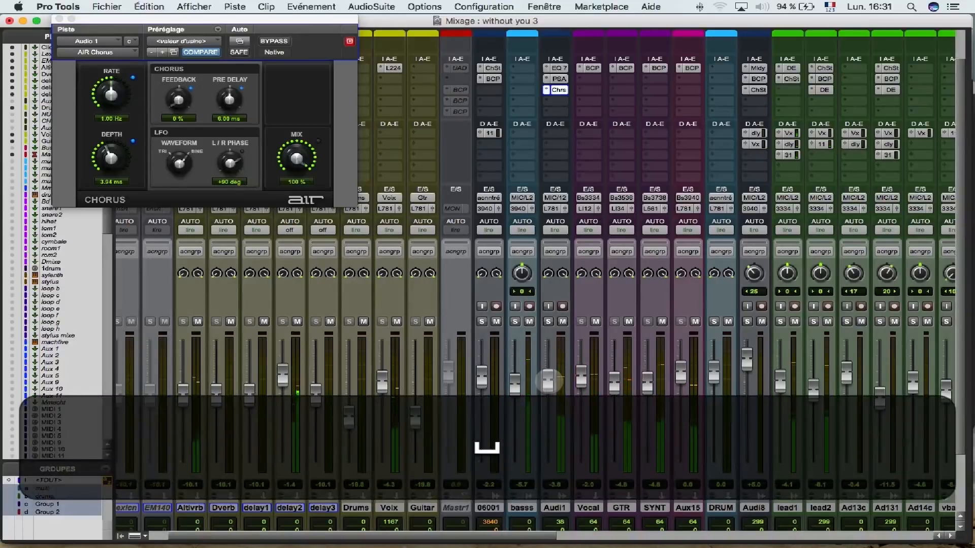